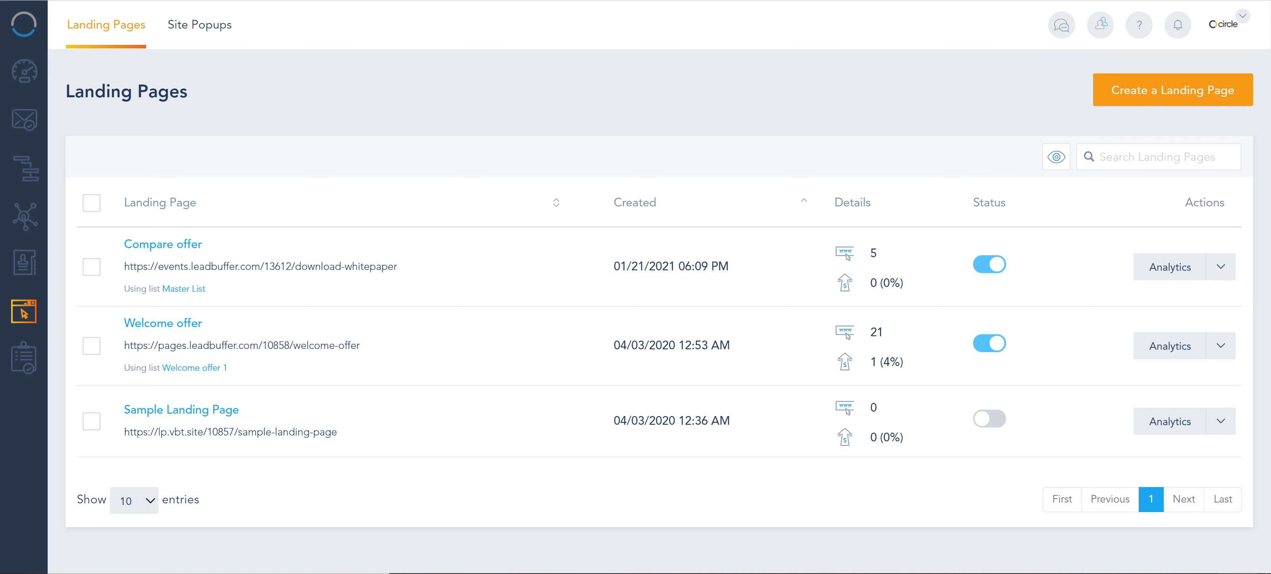
# Glance through the system notifications panel, then dismiss it.
pyautogui.press('super+a')
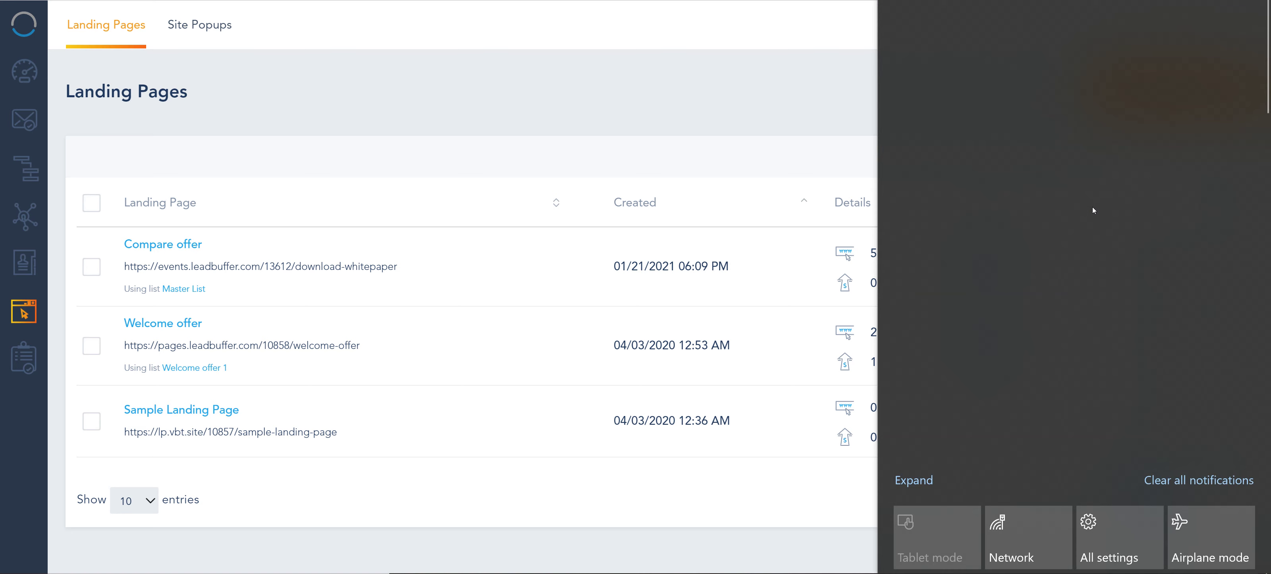
pyautogui.scroll(-3, 1104, 162)
pyautogui.scroll(-8, 1105, 162)
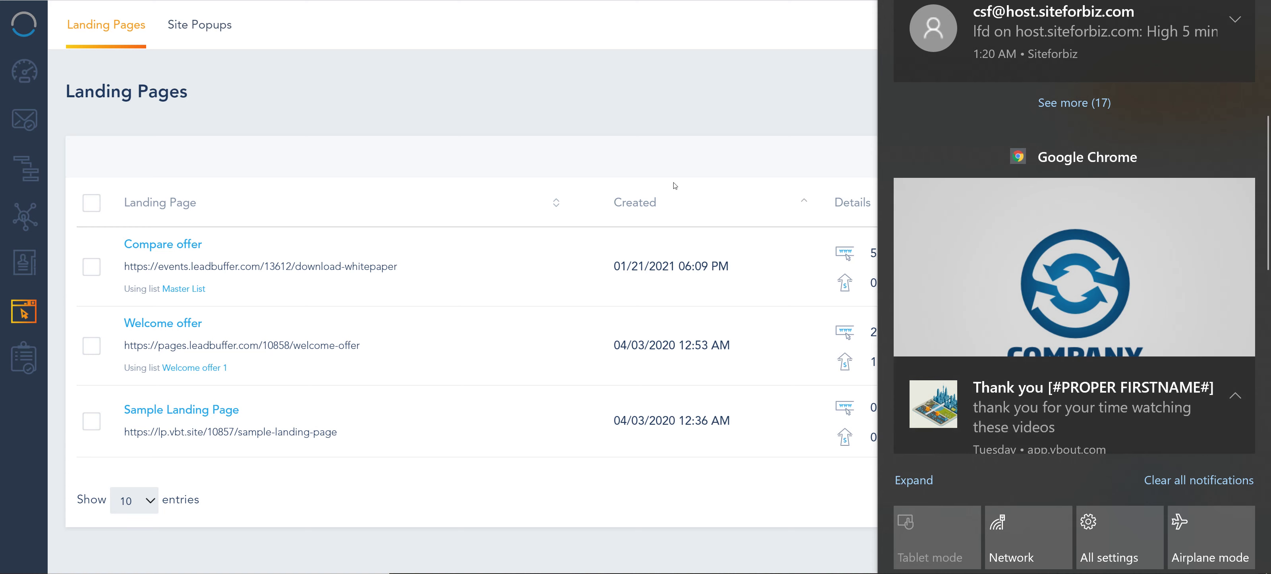
pyautogui.click(542, 83)
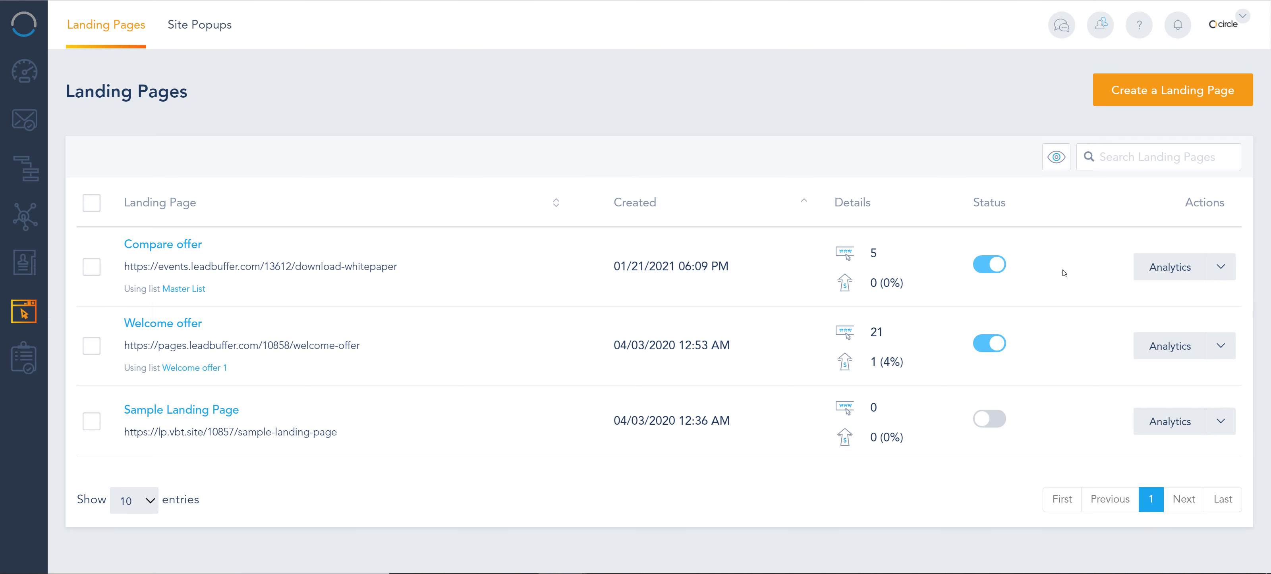
# Bring up Browser Push Settings for the Compare offer landing page.
pyautogui.click(1221, 267)
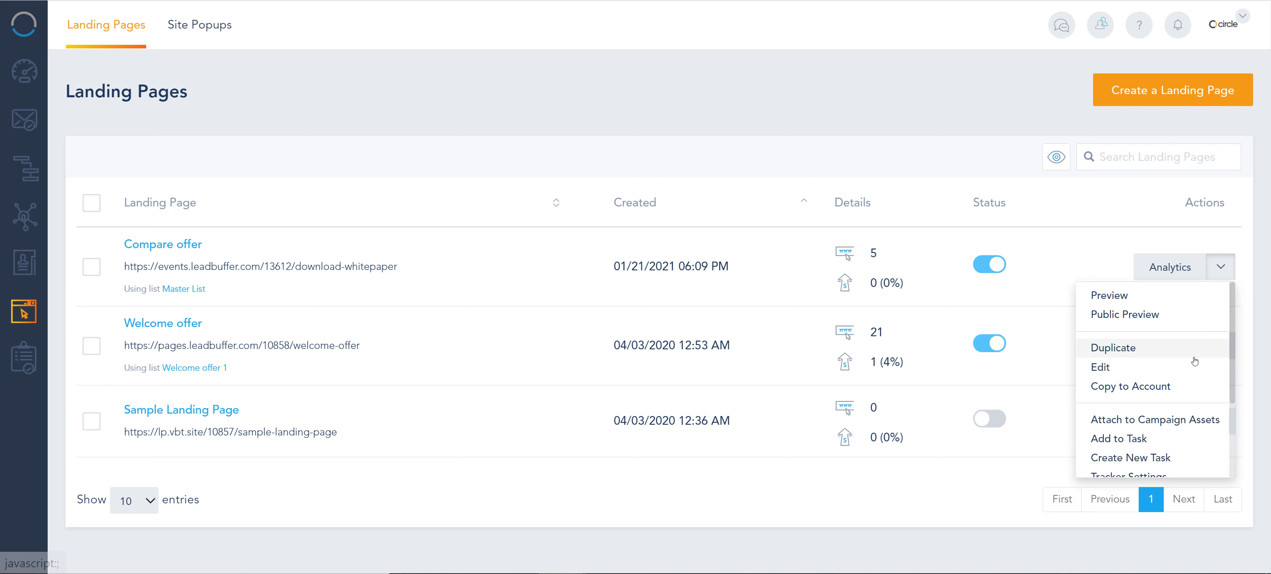
pyautogui.scroll(-2, 1195, 362)
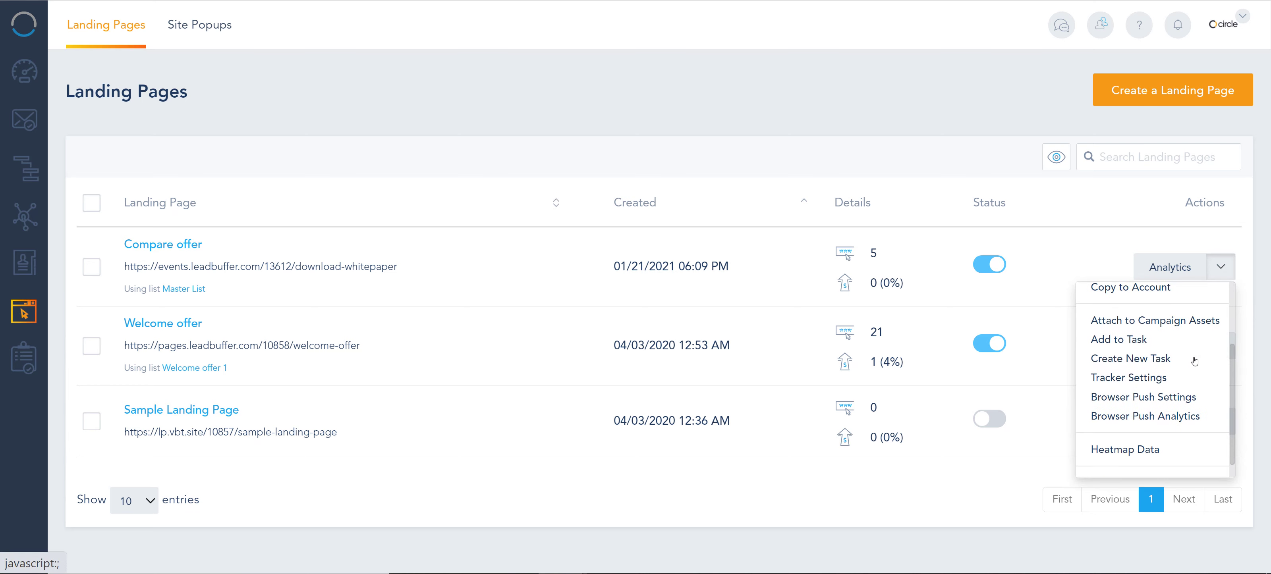
pyautogui.click(1183, 397)
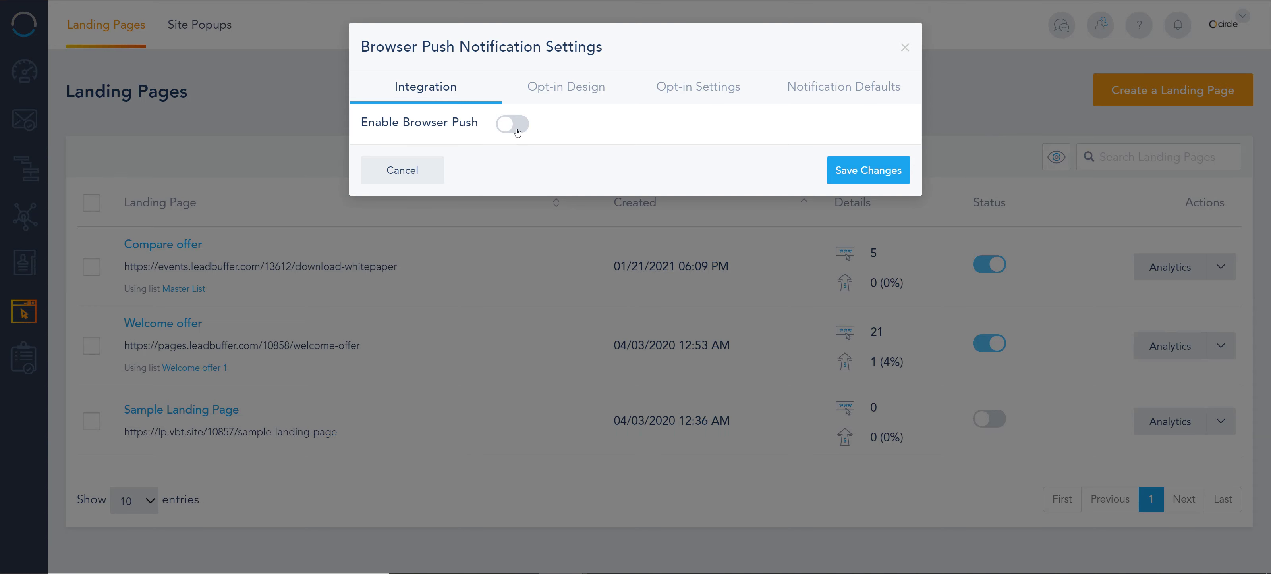
# Enable browser push for Compare offer and make 'headshot' the opt-in notification icon.
pyautogui.click(513, 128)
pyautogui.click(561, 92)
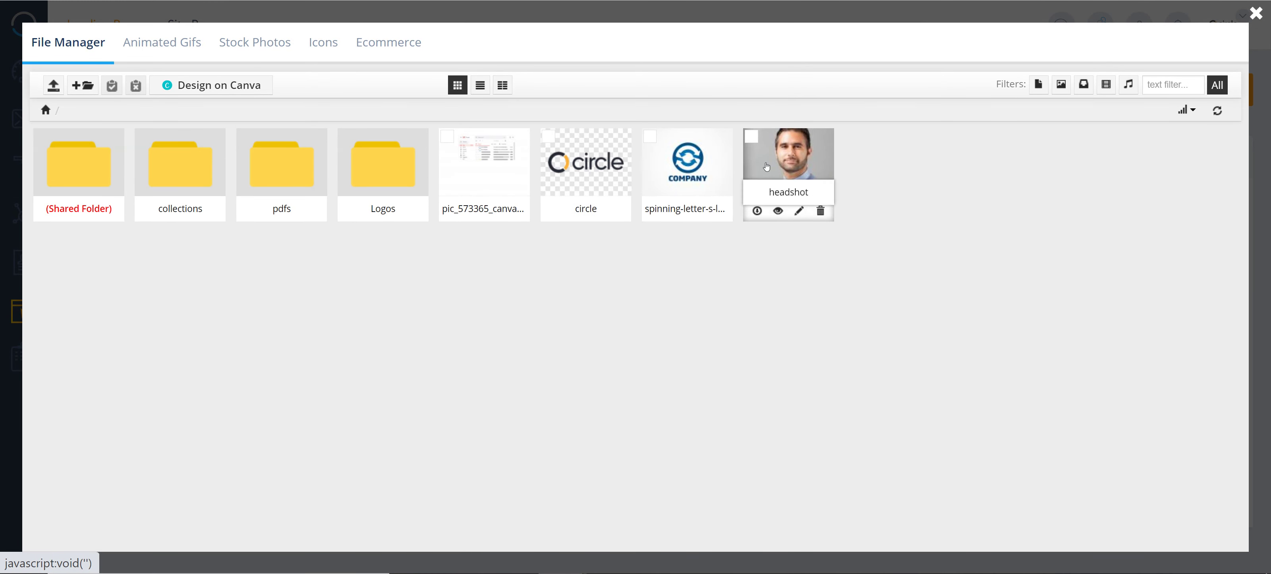
pyautogui.click(782, 163)
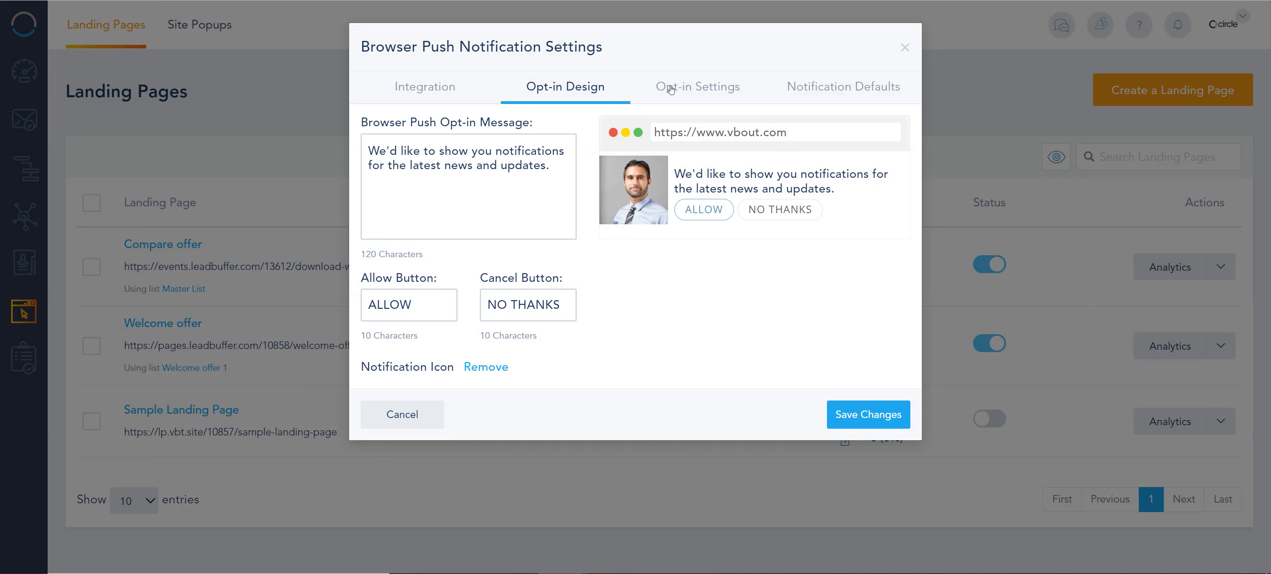
# Show the opt-in prompt 5 seconds after landing, leaving re-prompting after a decline off.
pyautogui.click(670, 89)
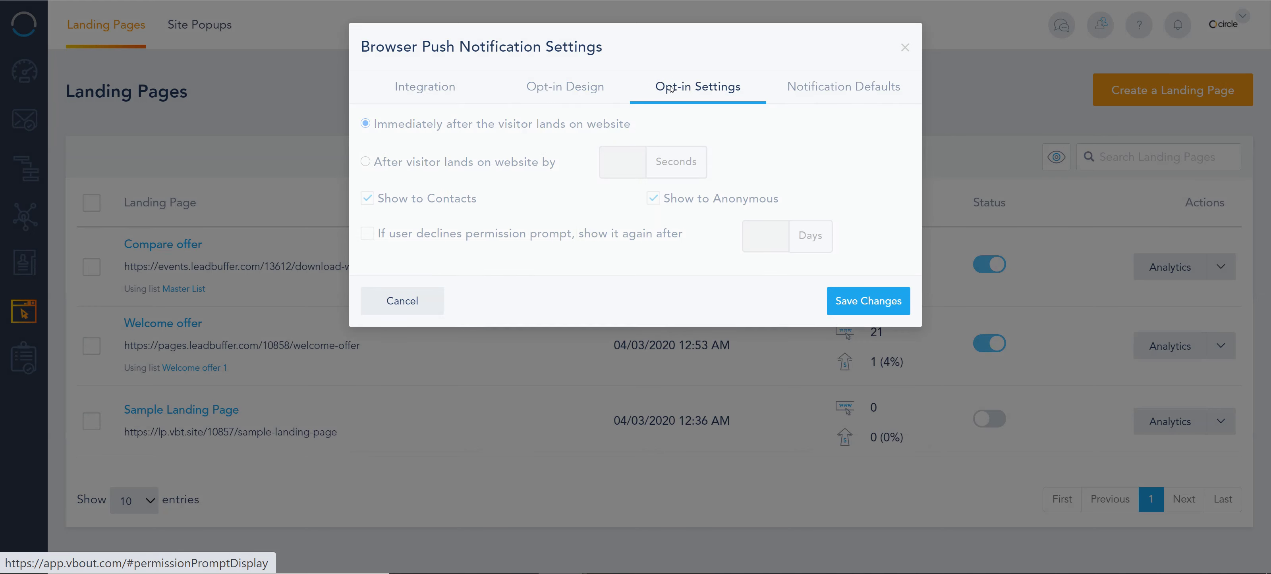
pyautogui.click(426, 166)
pyautogui.click(616, 162)
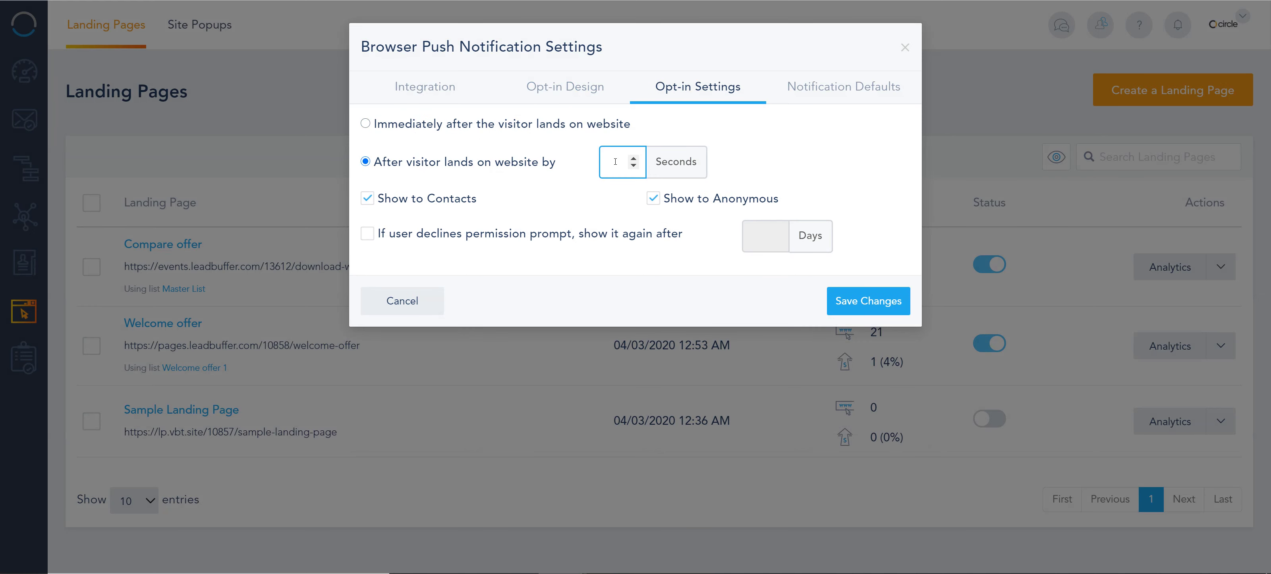
pyautogui.write('5')
pyautogui.click(367, 235)
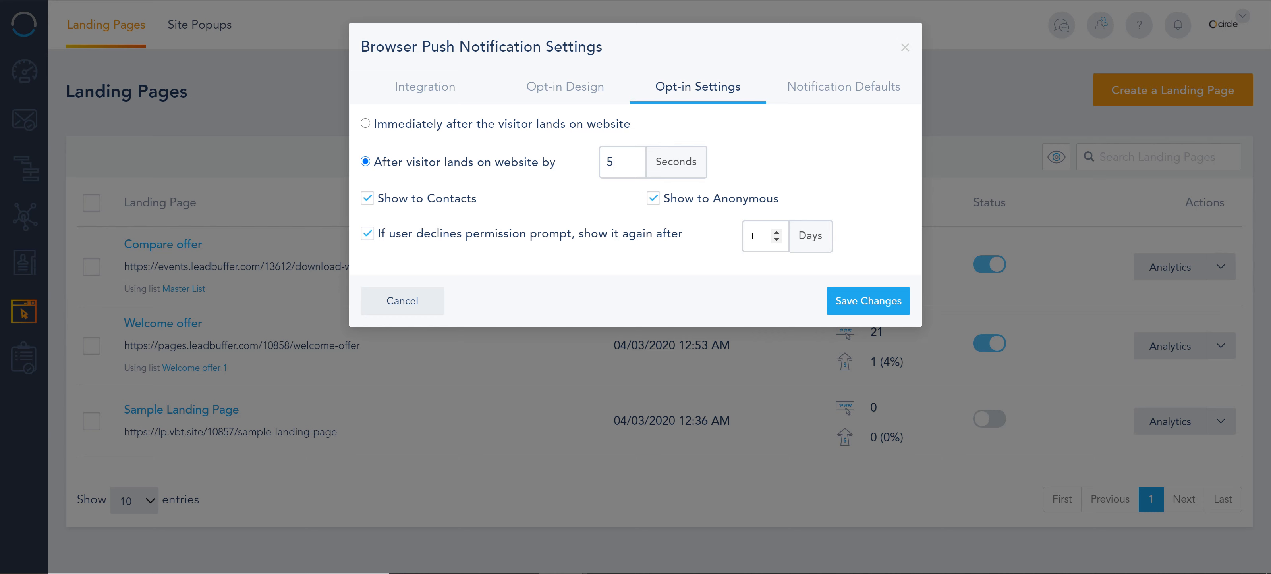
pyautogui.click(366, 237)
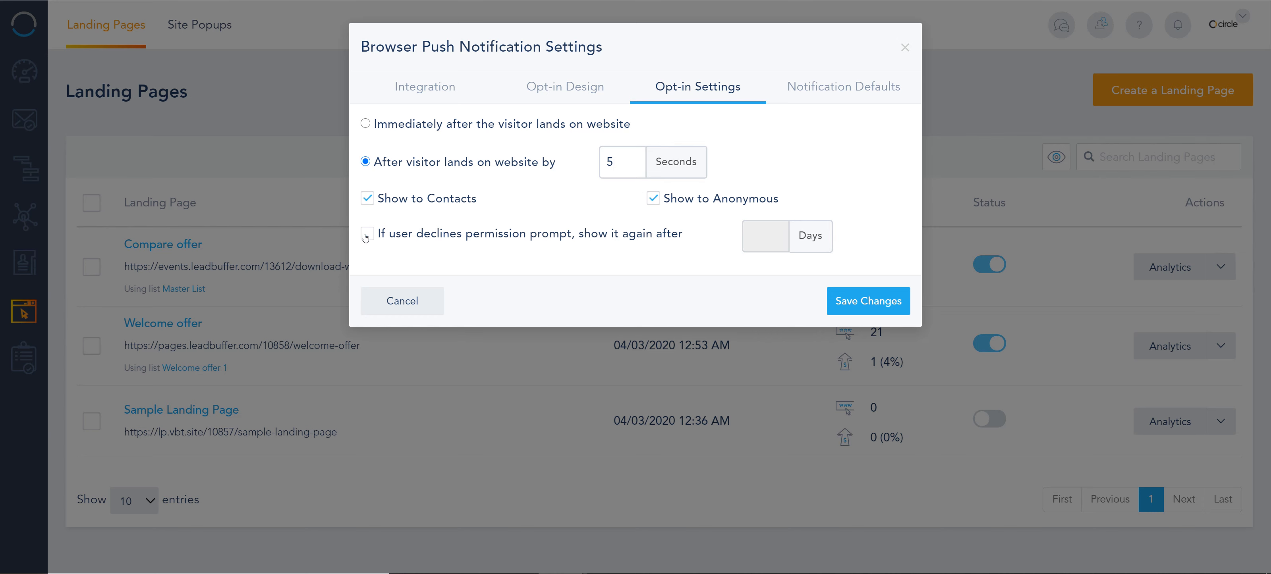
# Review the Notification Defaults, then go back to the Integration settings.
pyautogui.click(809, 96)
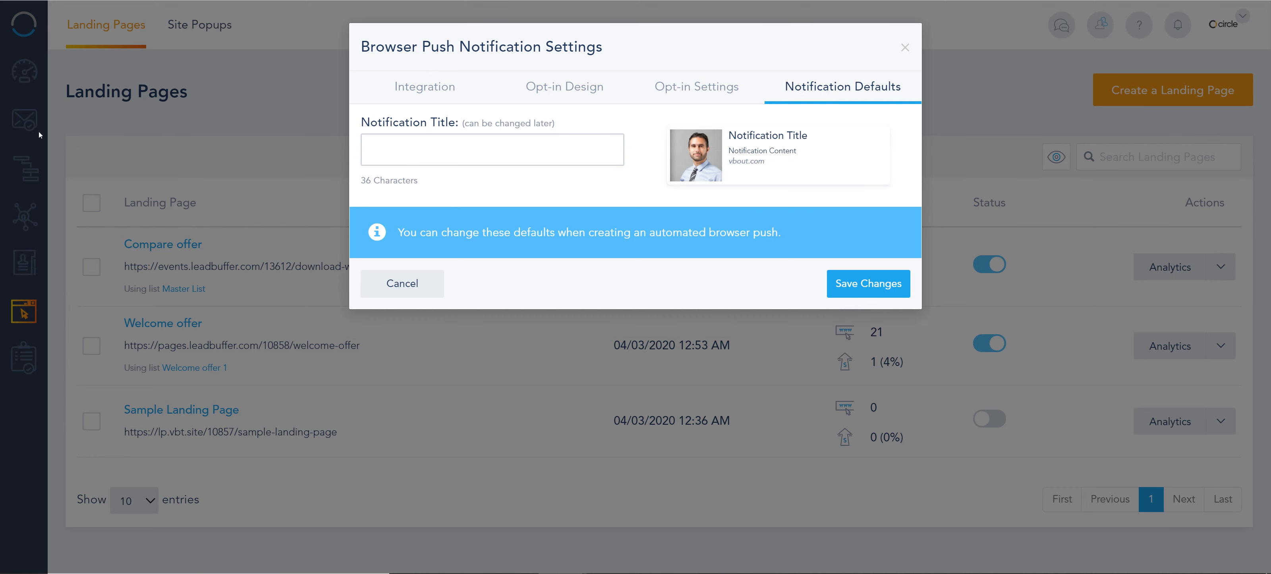
pyautogui.click(667, 88)
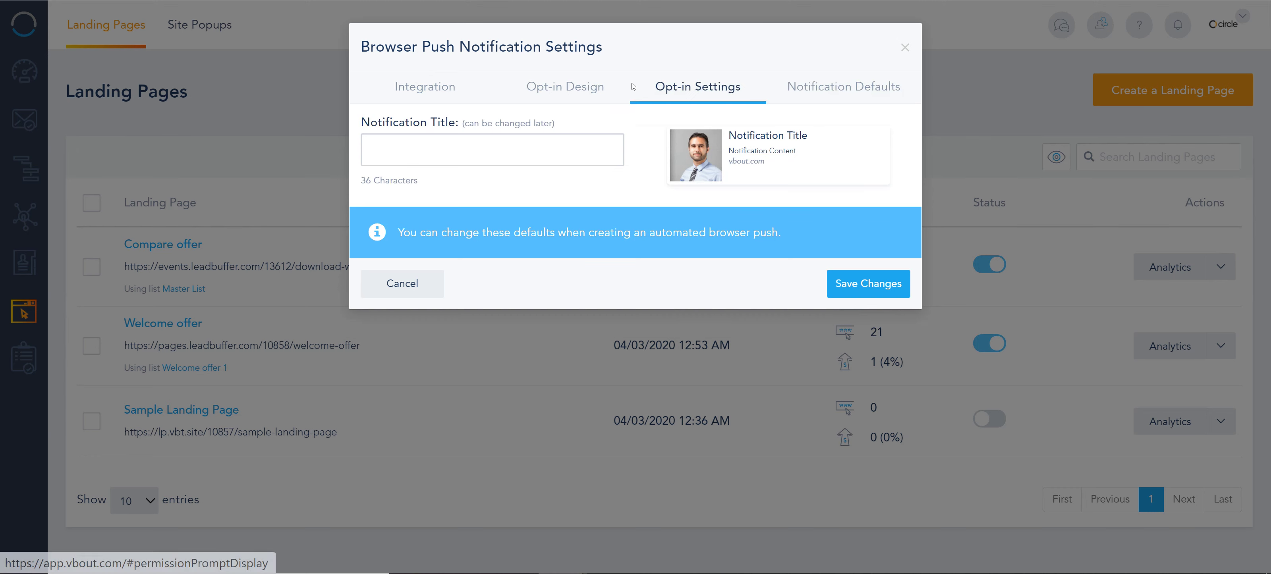
pyautogui.click(433, 90)
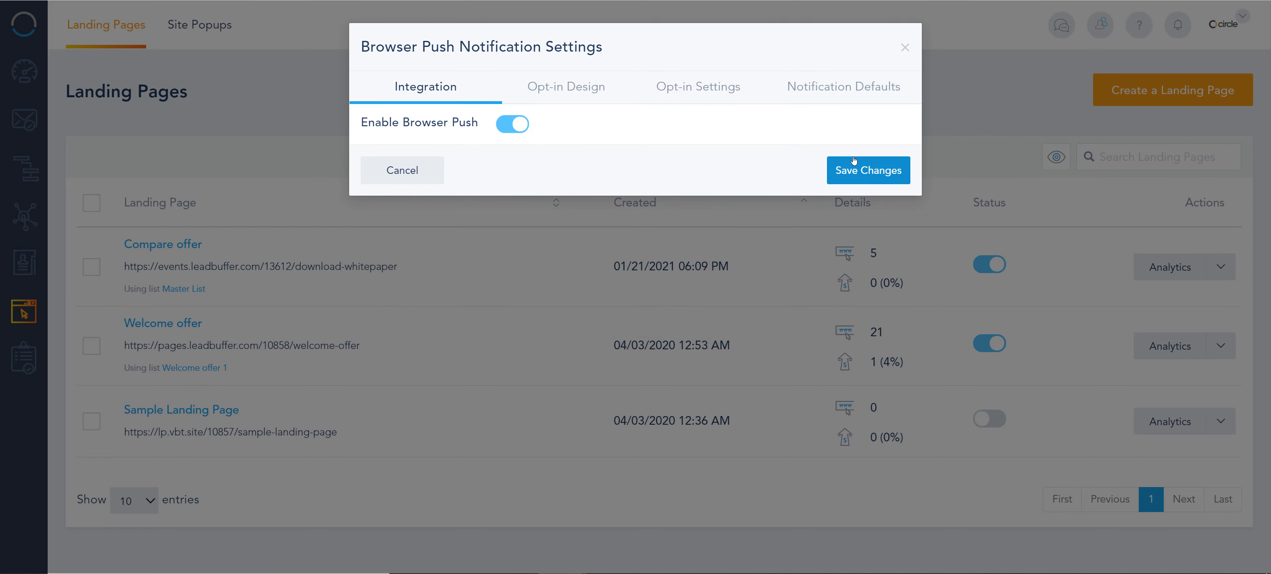
# Save the Compare offer browser push settings and check the success confirmation.
pyautogui.click(858, 168)
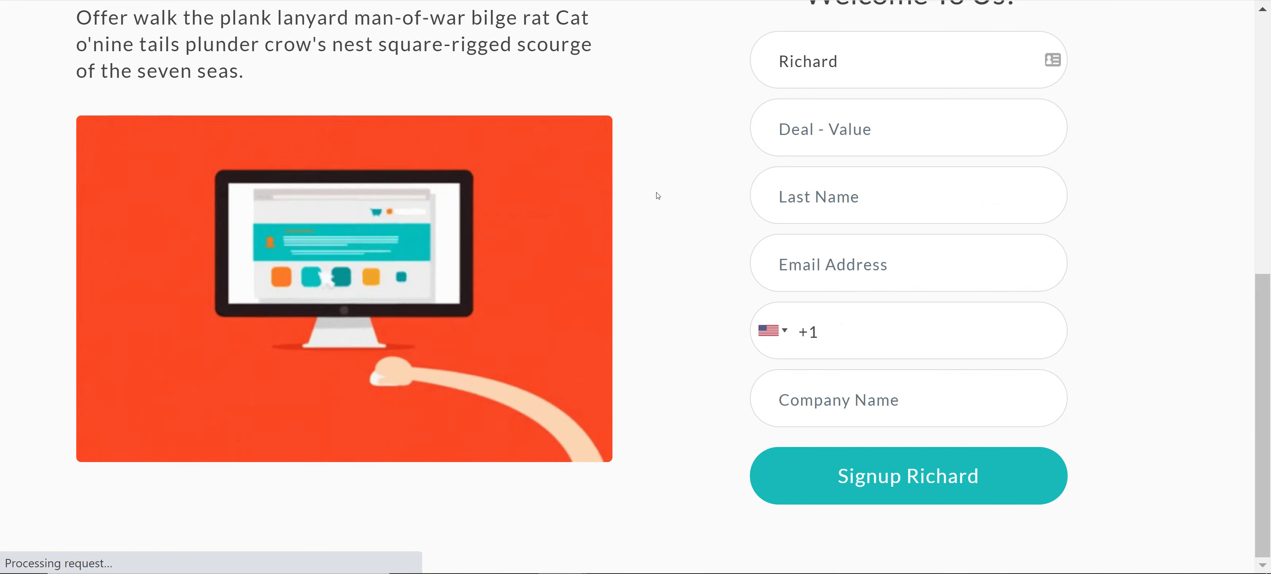
pyautogui.scroll(10, 657, 195)
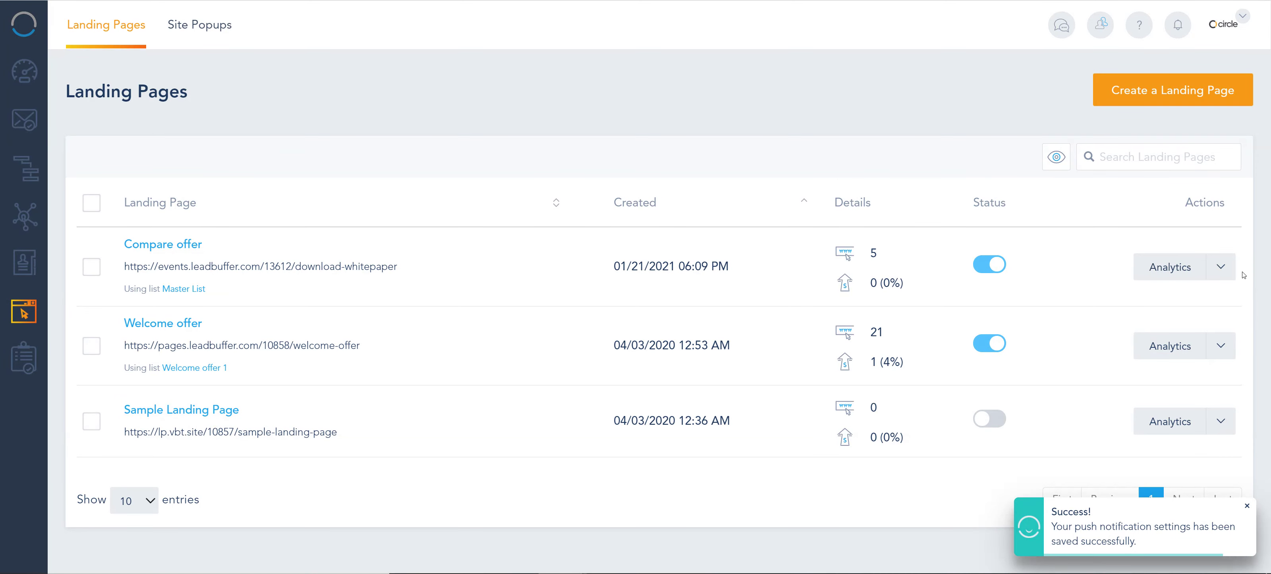
# Return to the Compare offer's browser push Opt-in Design settings.
pyautogui.click(1221, 267)
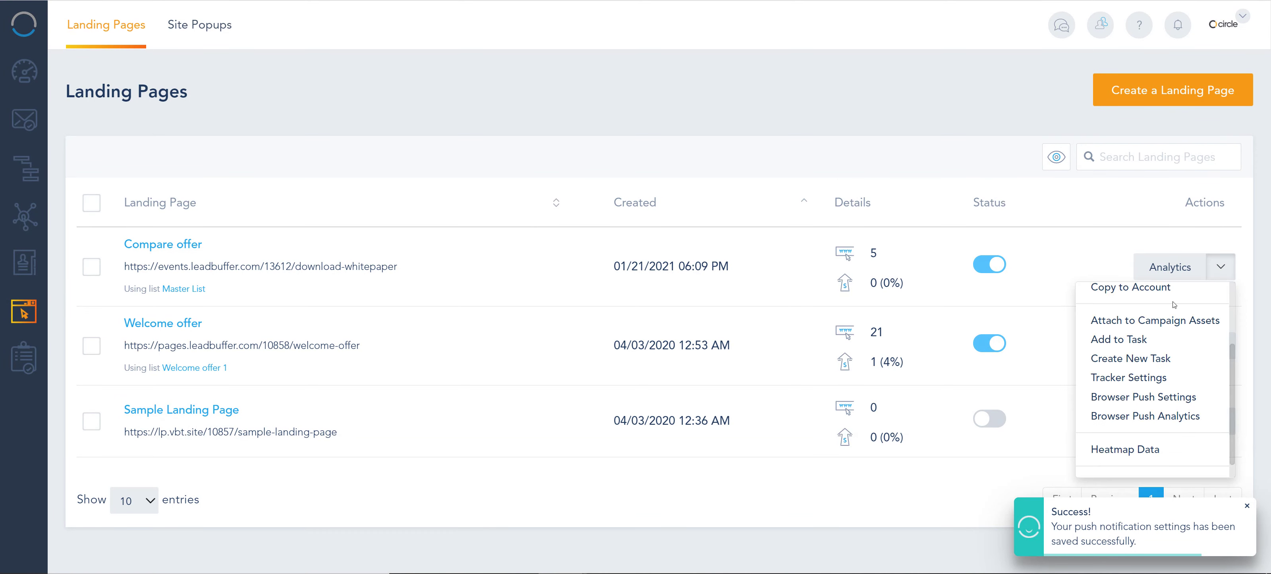
pyautogui.click(1144, 397)
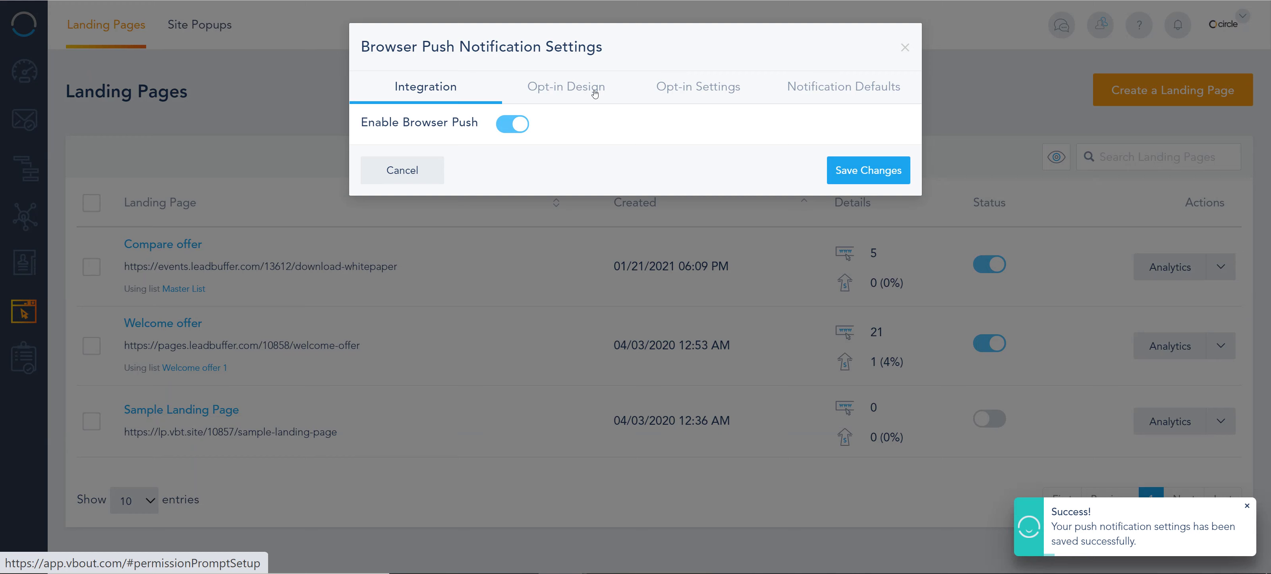
pyautogui.click(595, 94)
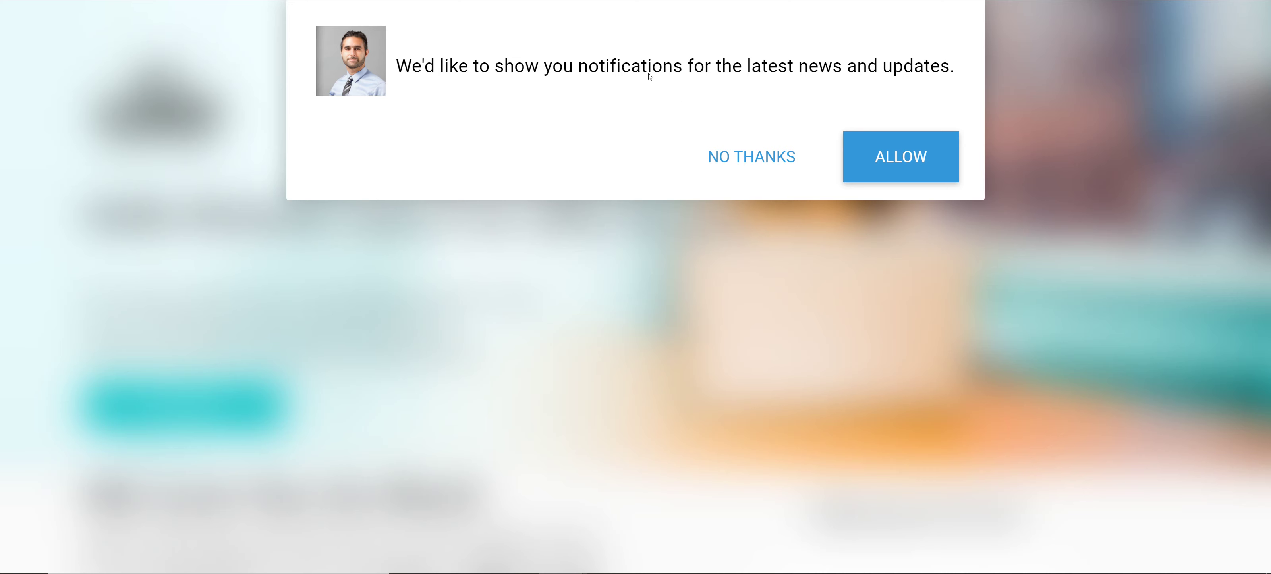
# Accept the opt-in and allow Chrome notifications on the landing page, then close the settings.
pyautogui.click(921, 147)
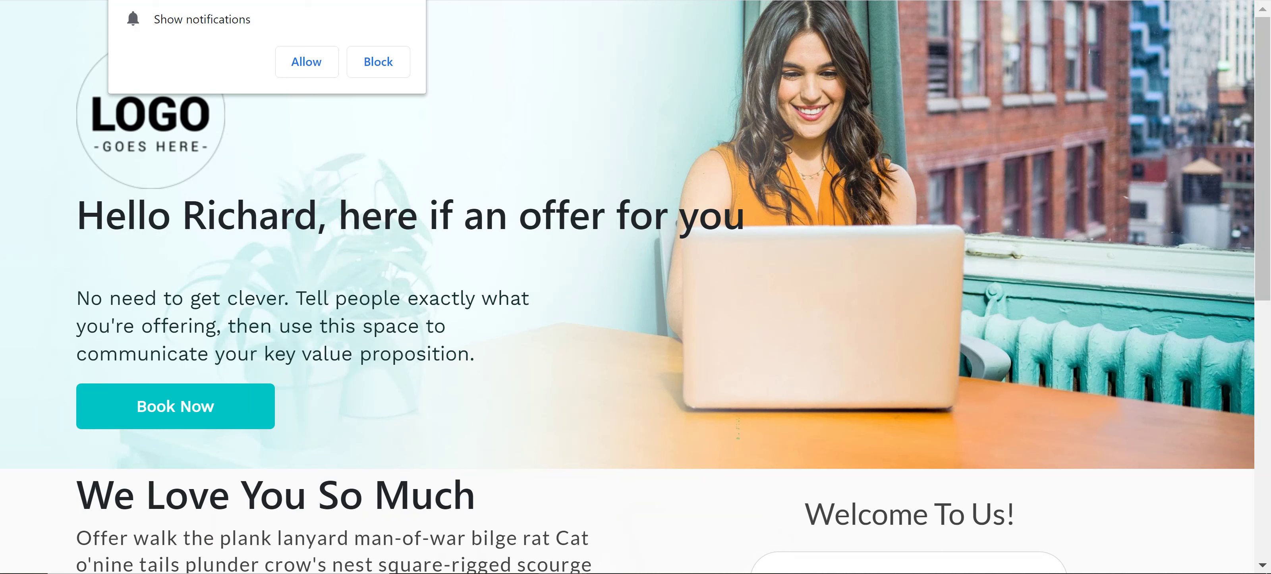
pyautogui.click(306, 62)
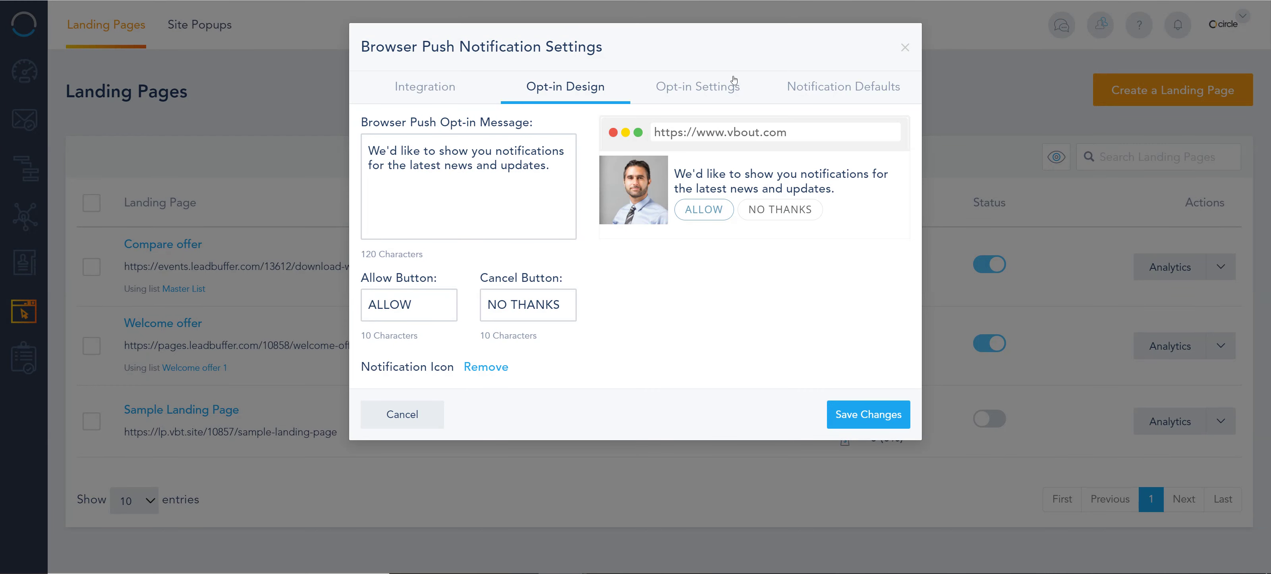
pyautogui.click(907, 47)
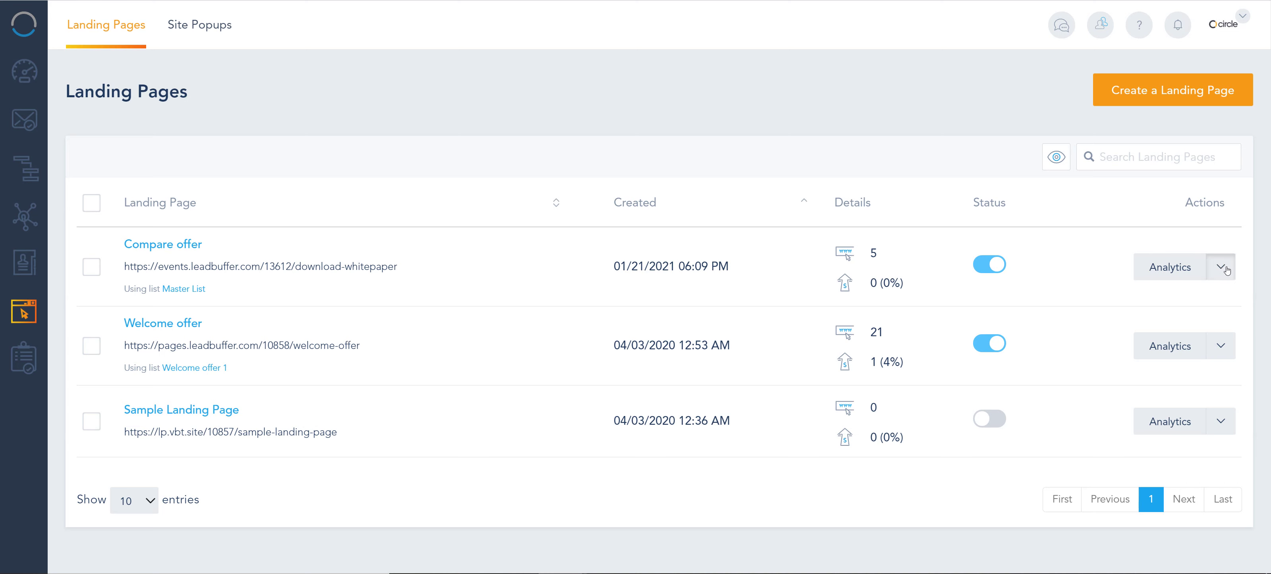
pyautogui.click(1221, 267)
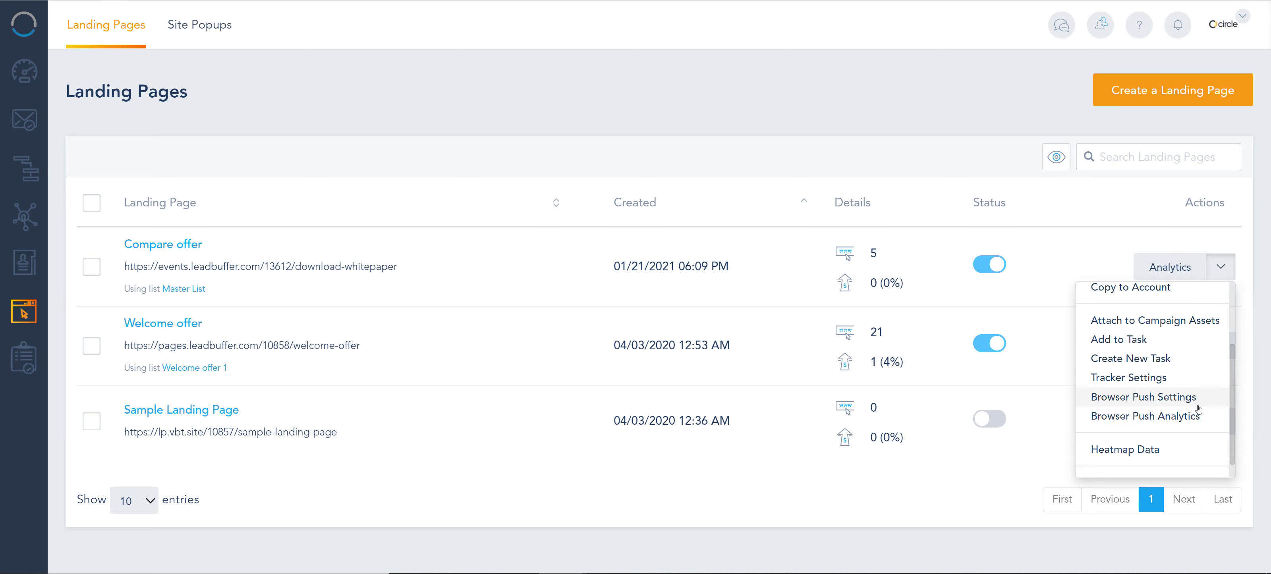
pyautogui.click(1153, 419)
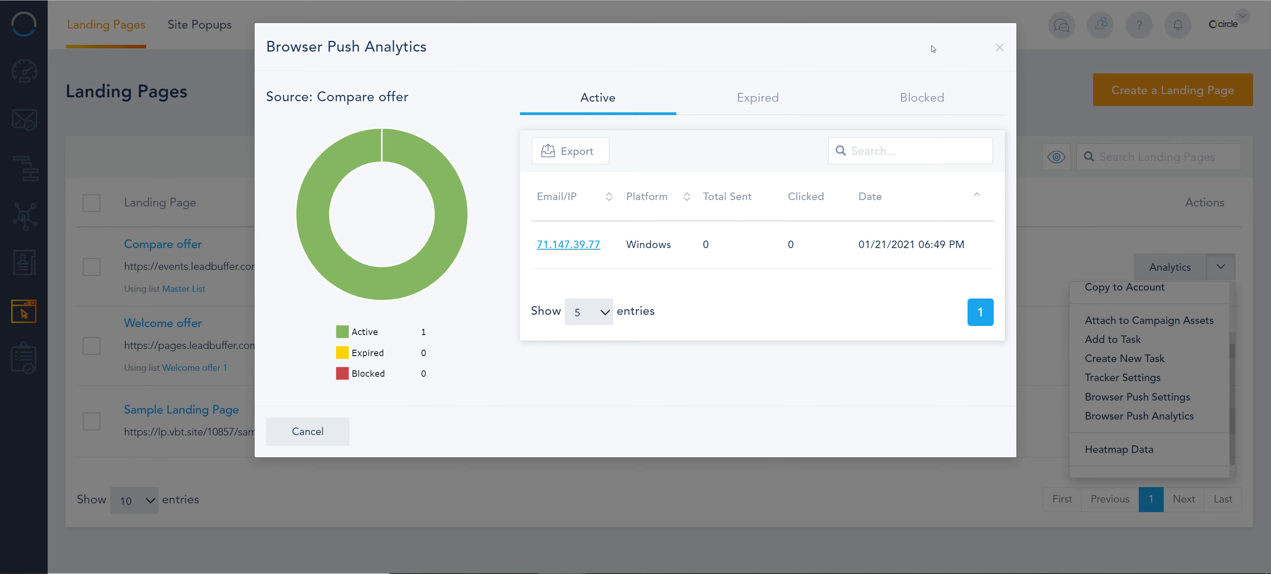
pyautogui.click(1000, 47)
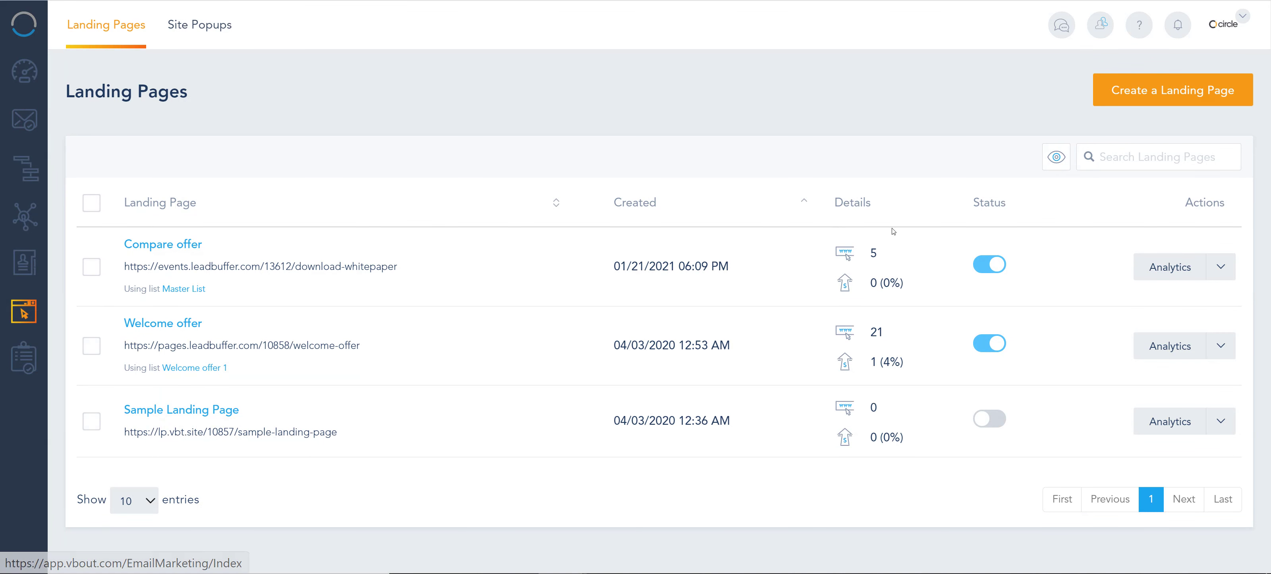
# Create a new automation and place a Specific Date trigger on its canvas.
pyautogui.click(31, 180)
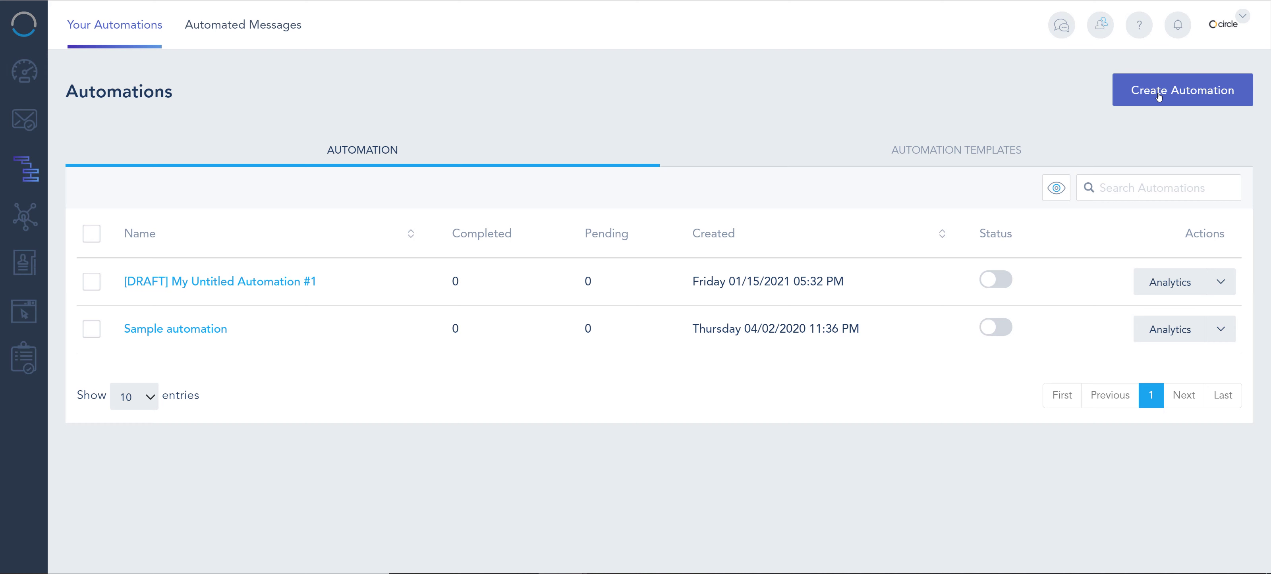
pyautogui.click(1187, 94)
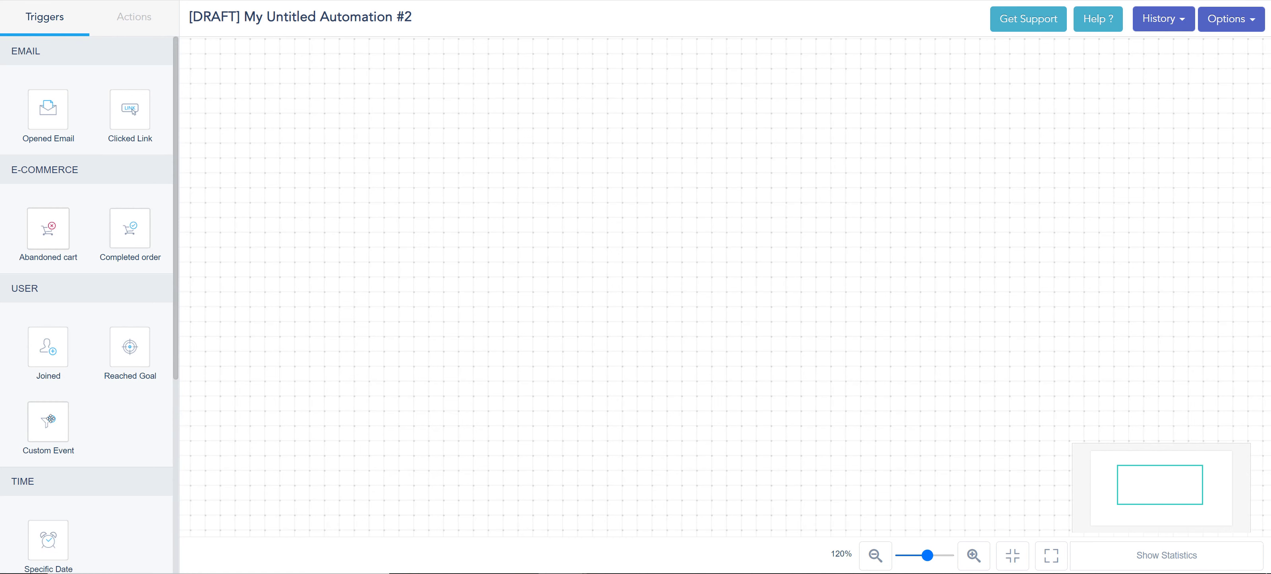
pyautogui.moveTo(49, 540); pyautogui.dragTo(364, 213)
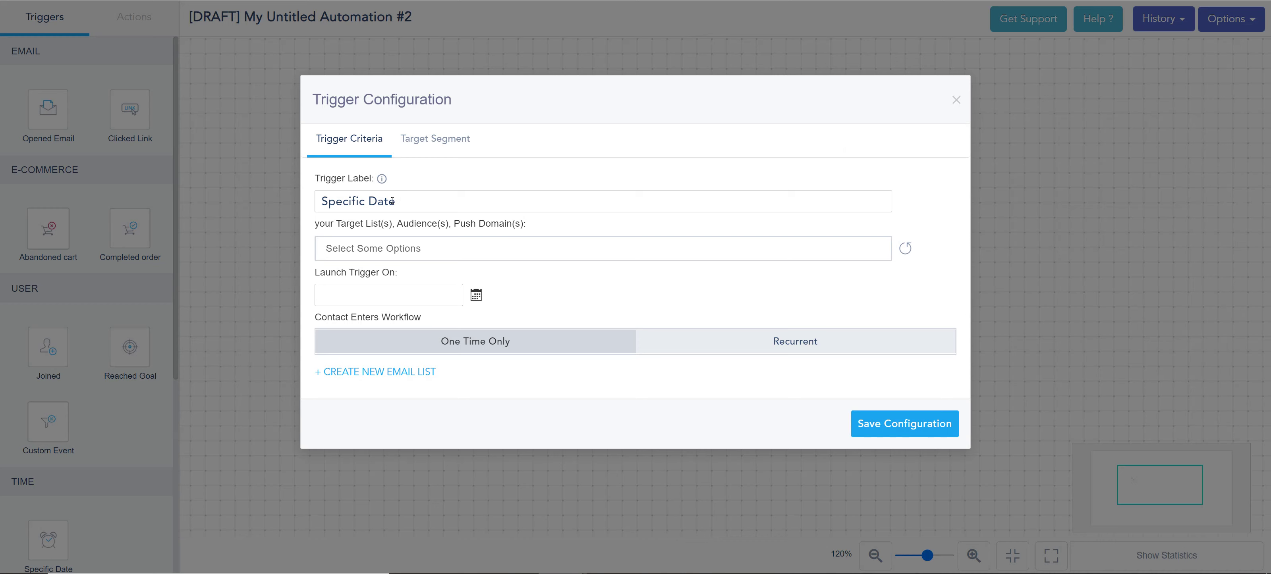
# Rename the trigger label to 'Jan web push browdcast'.
pyautogui.moveTo(395, 201); pyautogui.dragTo(316, 185)
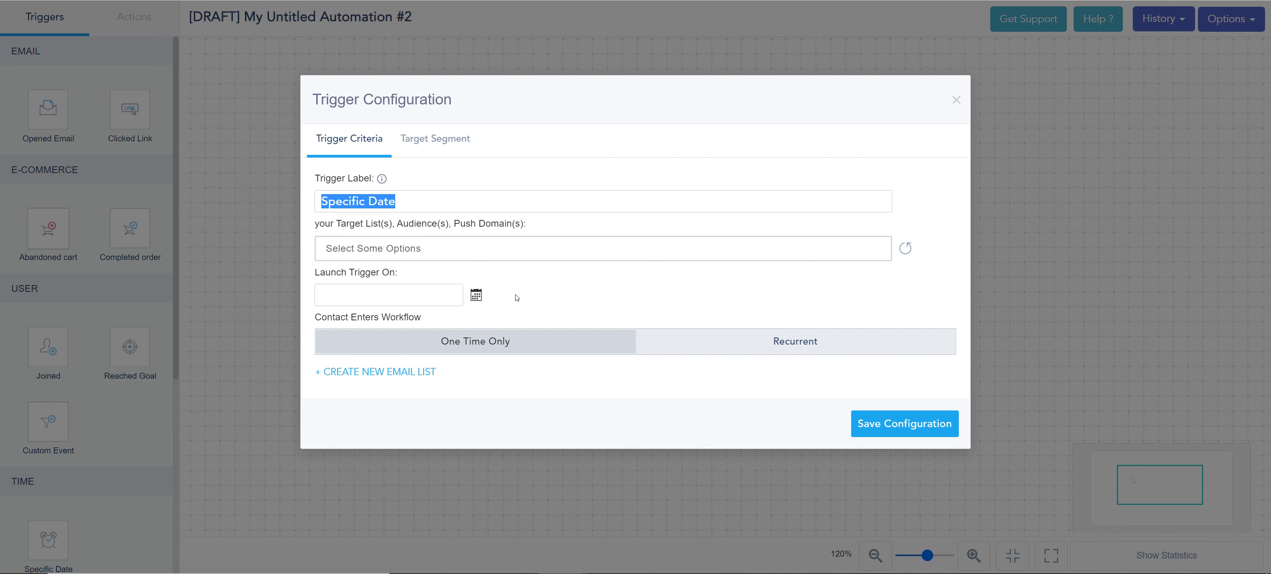
pyautogui.write('Jan')
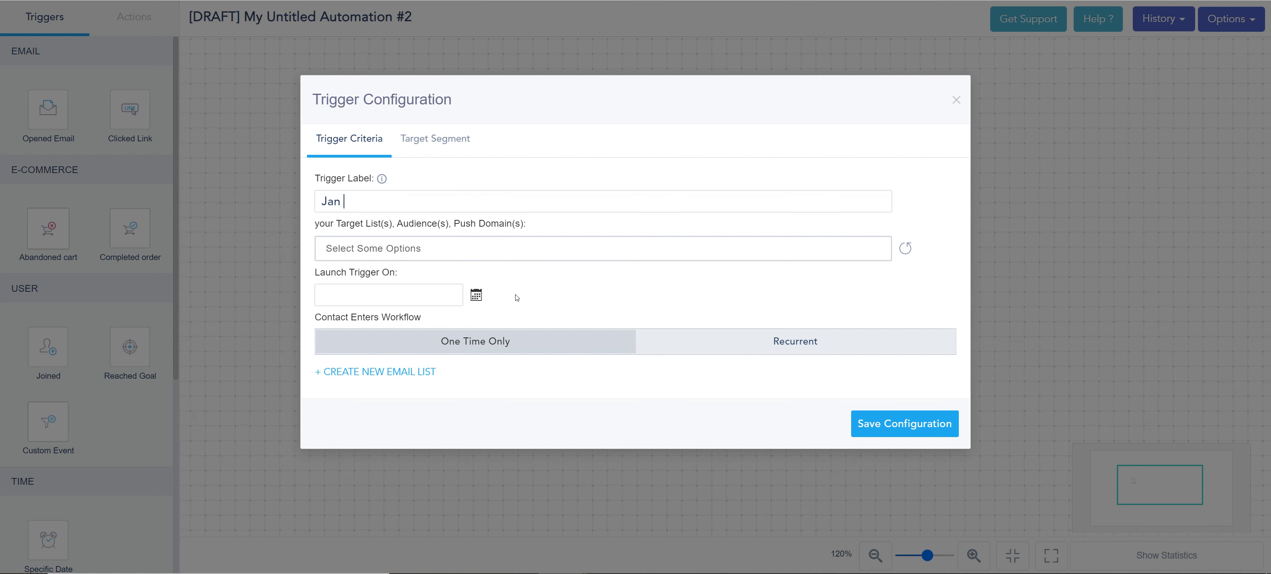
pyautogui.write(' web push browdcas')
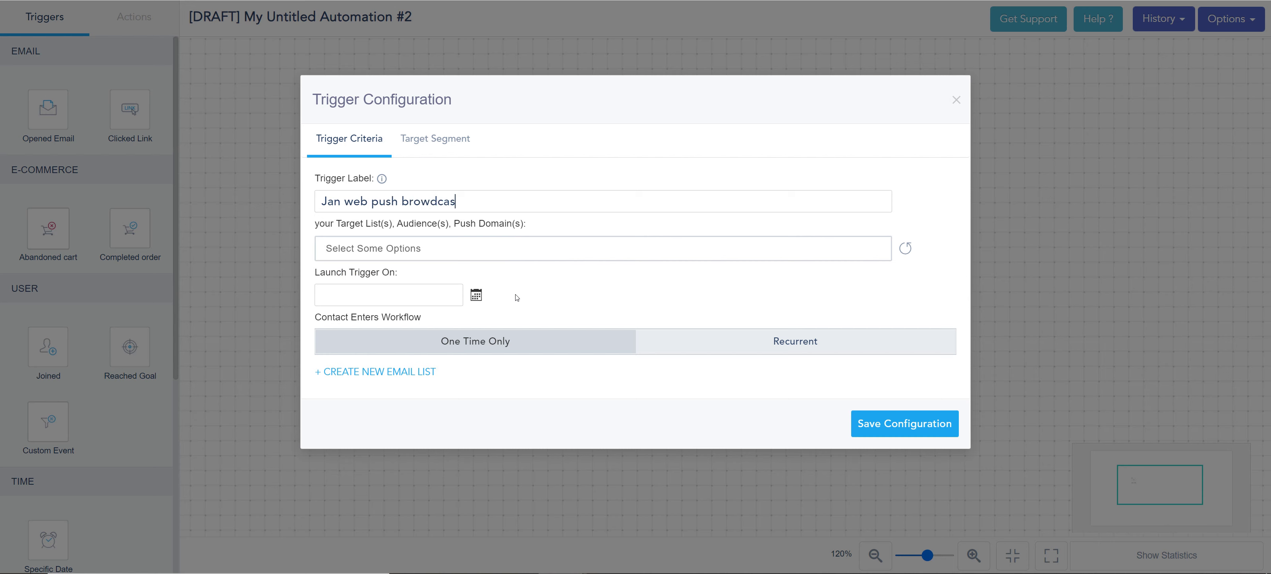
pyautogui.write('r')
pyautogui.press('BackSpace')
pyautogui.write('t')
# Target the Compare offer landing page and set the launch date to 01/29/2021.
pyautogui.click(454, 248)
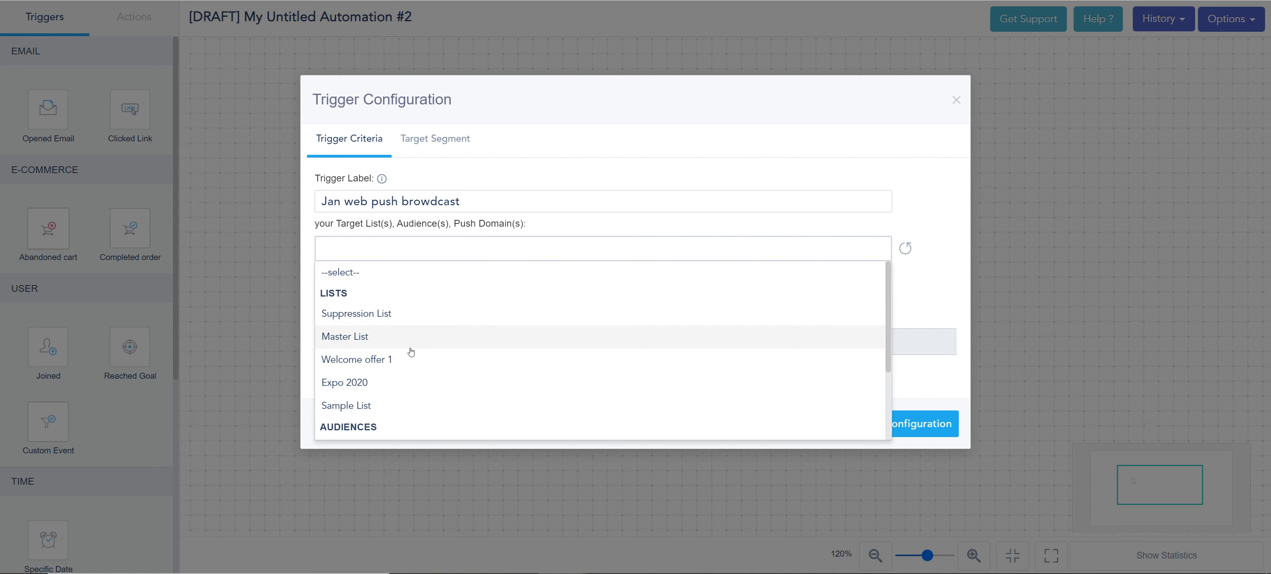
pyautogui.scroll(-2, 411, 352)
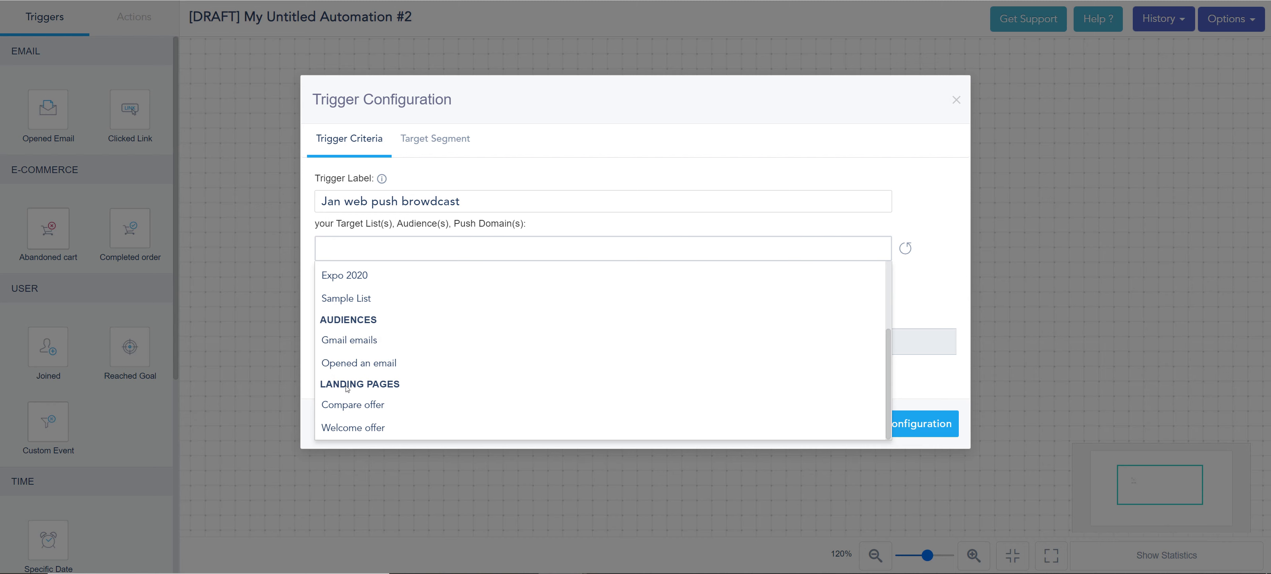
pyautogui.scroll(1, 335, 276)
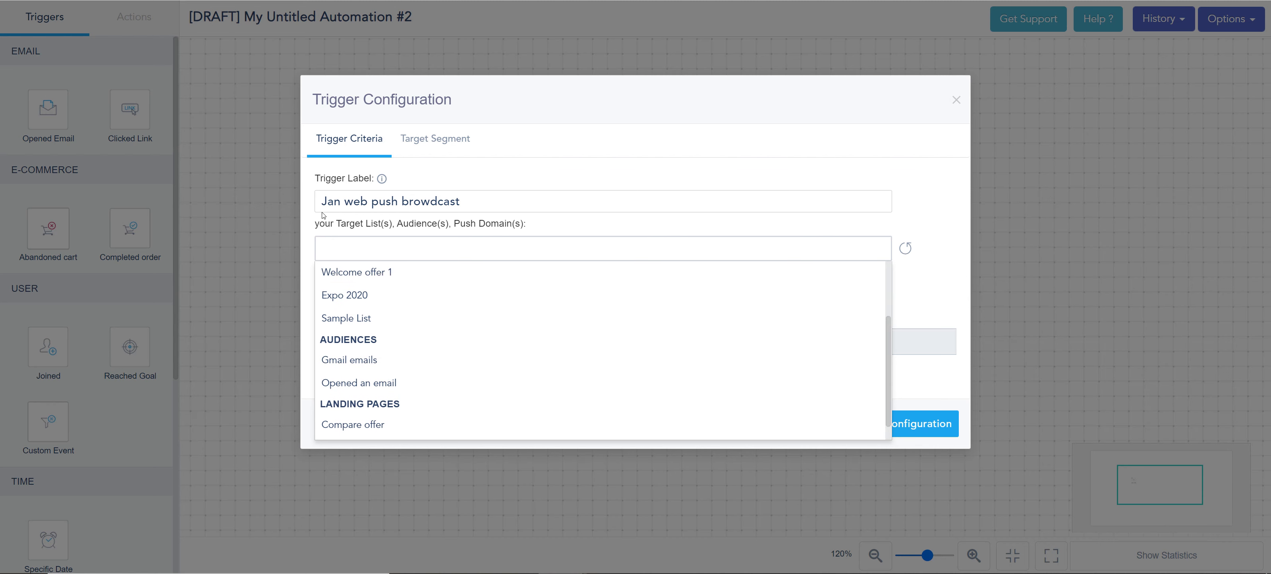
pyautogui.scroll(-1, 382, 390)
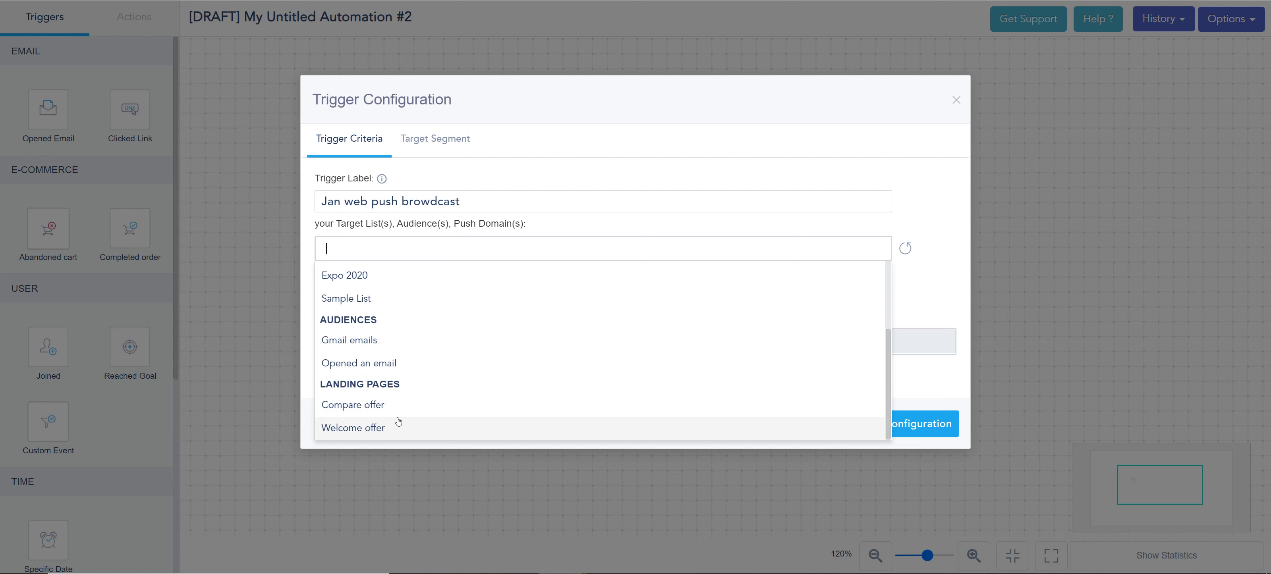
pyautogui.click(357, 405)
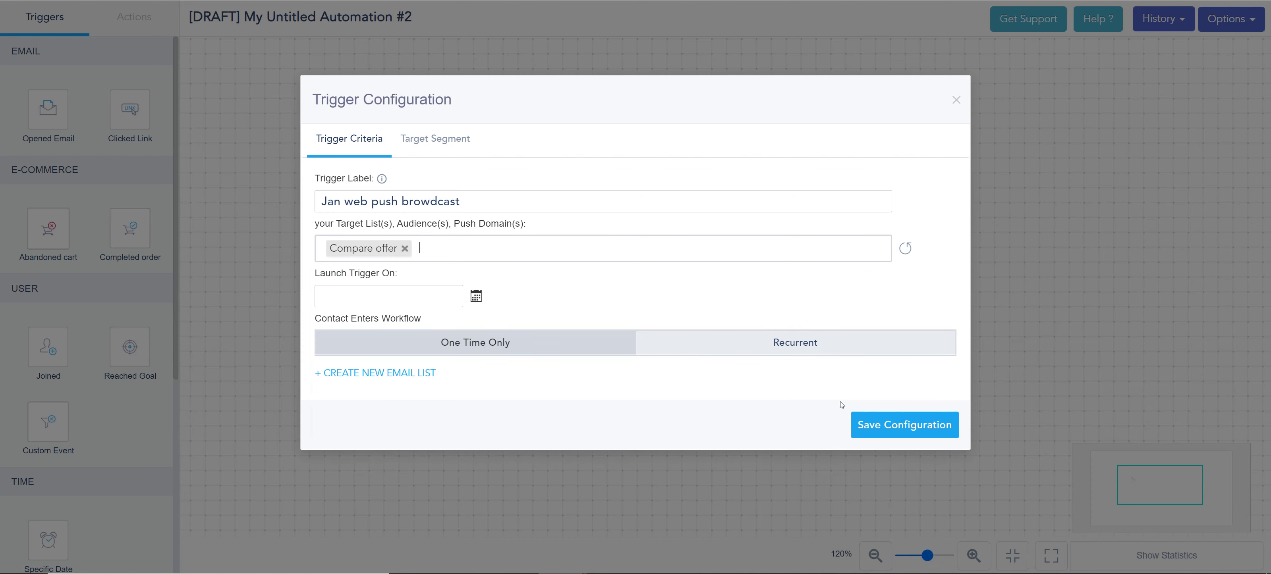
pyautogui.click(411, 297)
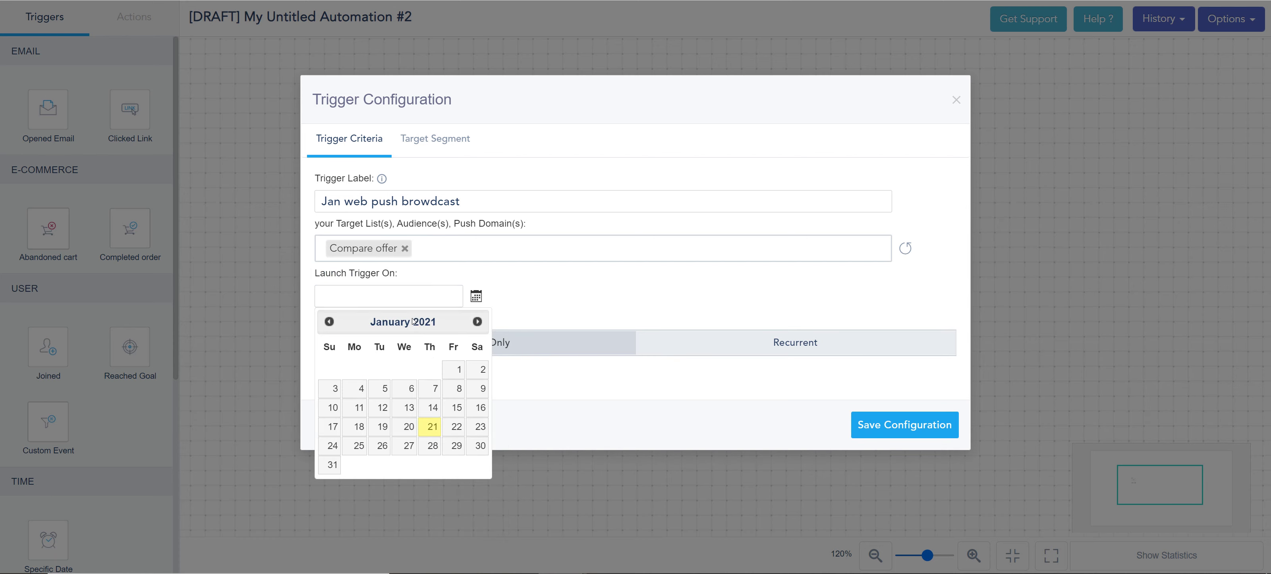
pyautogui.click(452, 442)
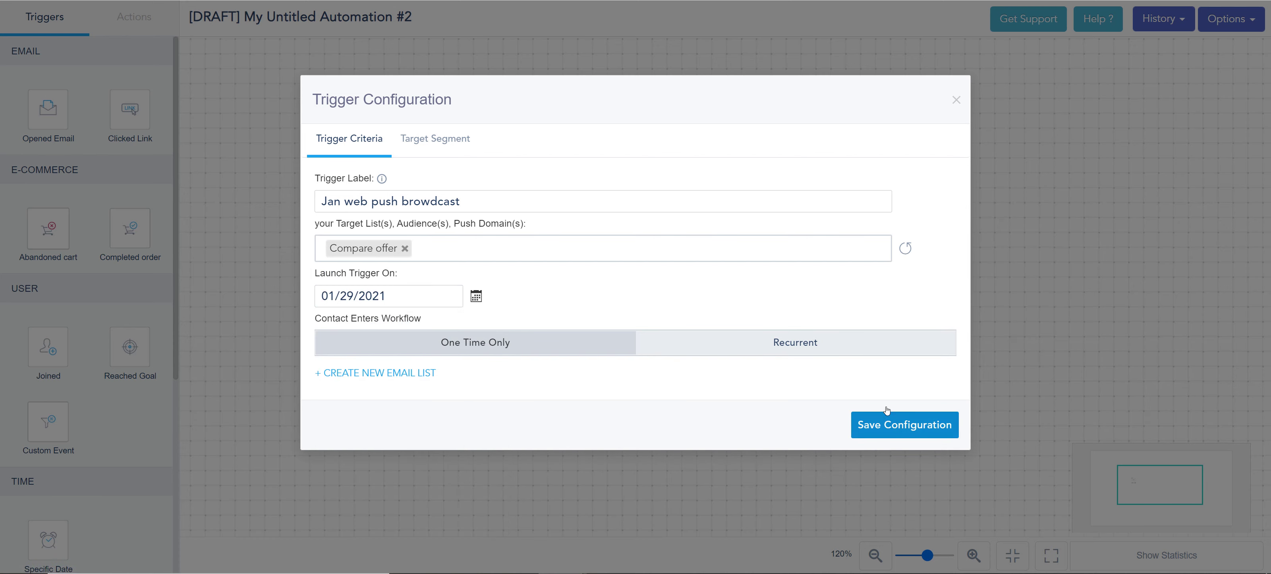
# Save the trigger and chain Browser Push, a delay, and a second Browser Push after it.
pyautogui.click(898, 422)
pyautogui.click(119, 33)
pyautogui.moveTo(48, 183); pyautogui.dragTo(516, 215)
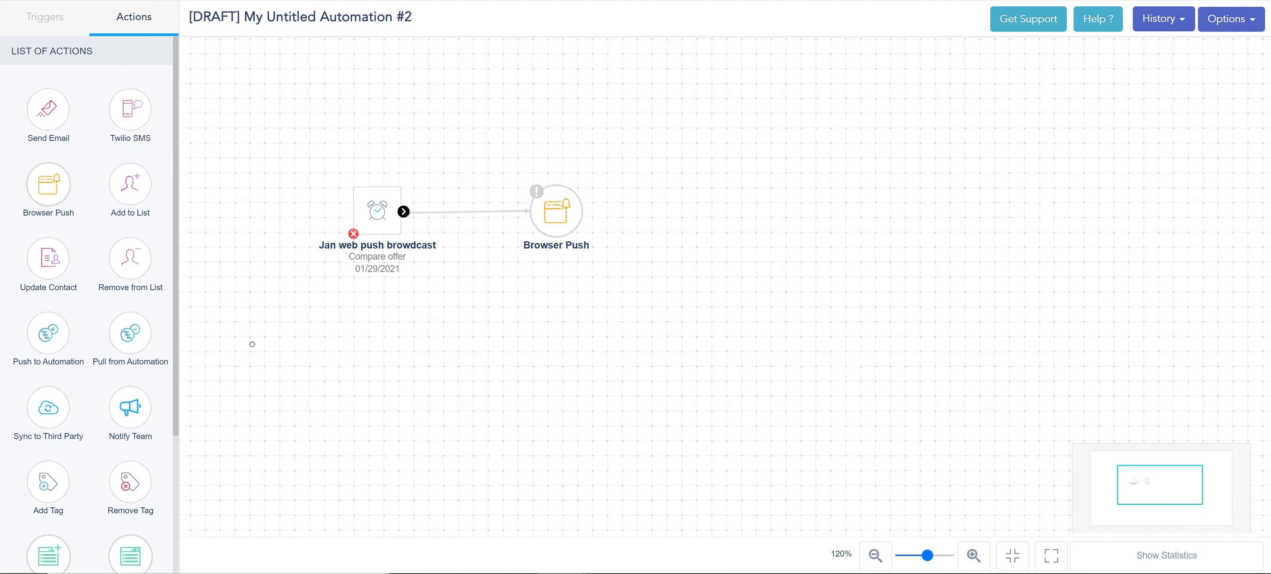
pyautogui.scroll(-5, 87, 345)
pyautogui.moveTo(48, 490); pyautogui.dragTo(914, 193)
pyautogui.moveTo(610, 206)
pyautogui.mouseDown()
pyautogui.moveTo(655, 177)
pyautogui.moveTo(885, 103)
pyautogui.moveTo(1050, 151)
pyautogui.mouseUp()
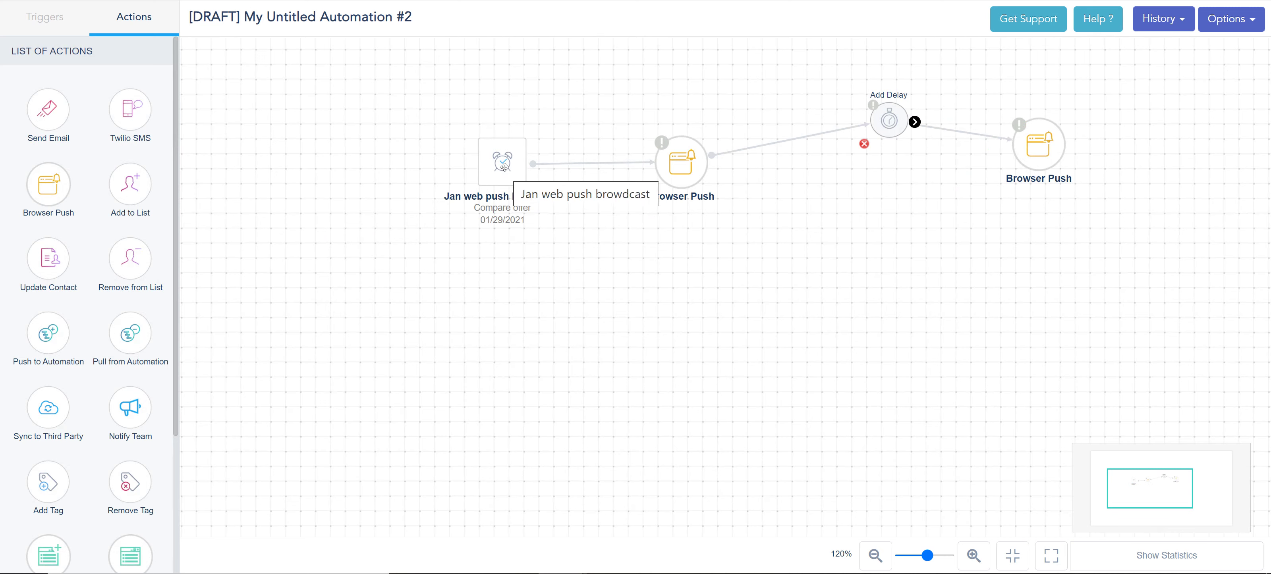
# Reopen the trigger configuration and expand its target list to add another target.
pyautogui.moveTo(490, 169)
pyautogui.click(496, 211)
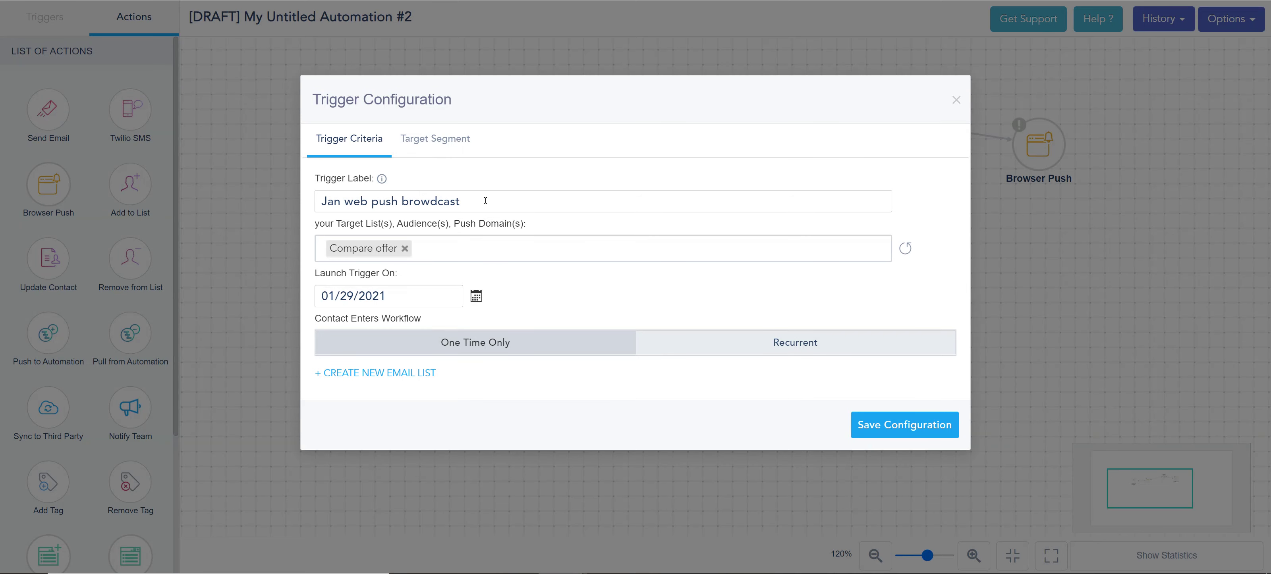
pyautogui.click(454, 256)
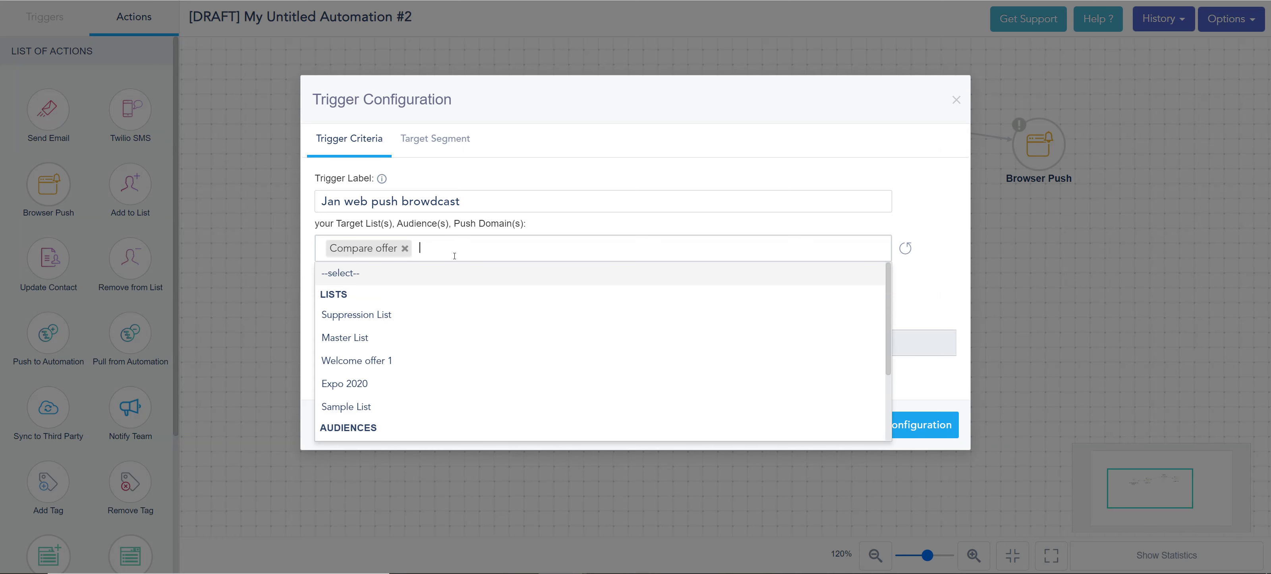
pyautogui.scroll(-2, 457, 284)
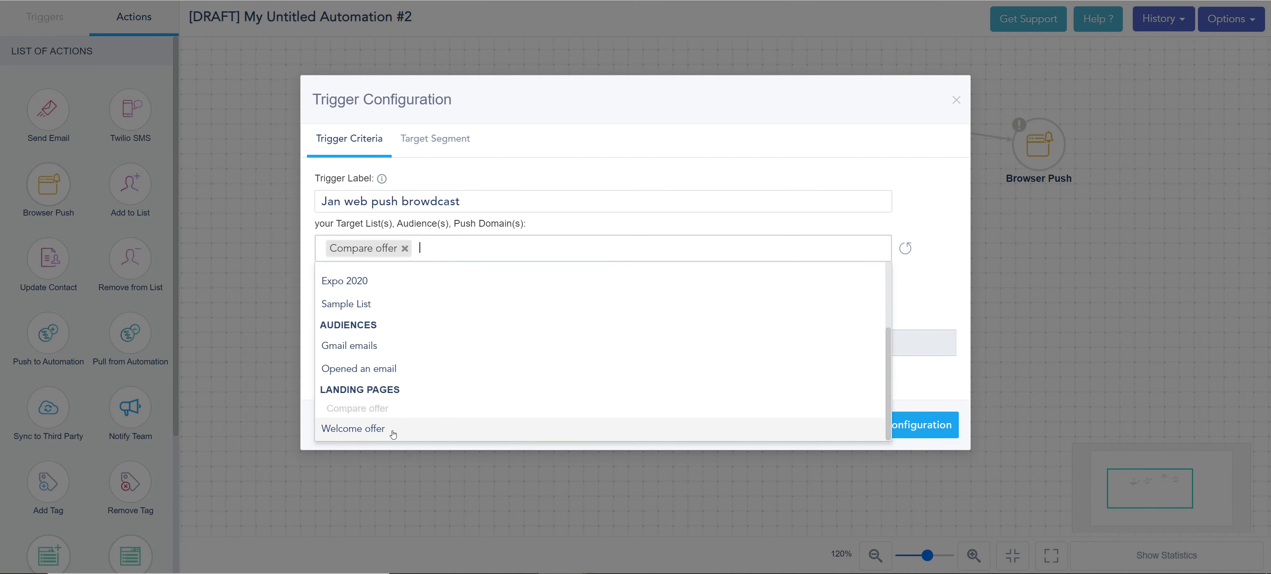